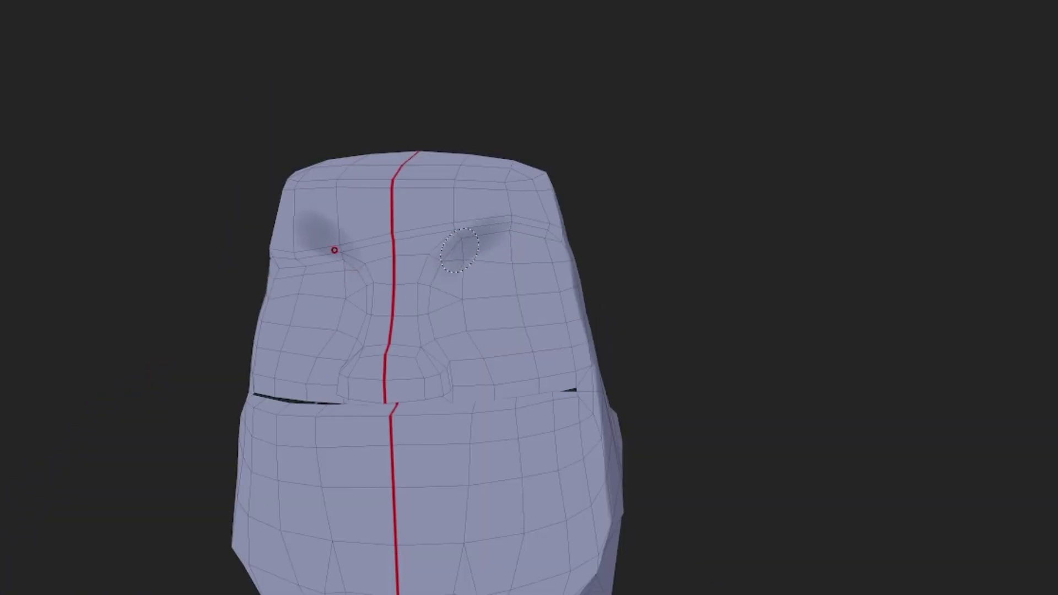
- Paint mirrored dark shading down the sides of the nose and along the underside of the chin on the character's head
mouse_move(459, 249)
left_mouse_down()
mouse_move(474, 231)
mouse_move(414, 319)
mouse_move(482, 259)
mouse_move(513, 273)
mouse_move(471, 298)
mouse_move(441, 289)
mouse_move(456, 307)
left_mouse_up()
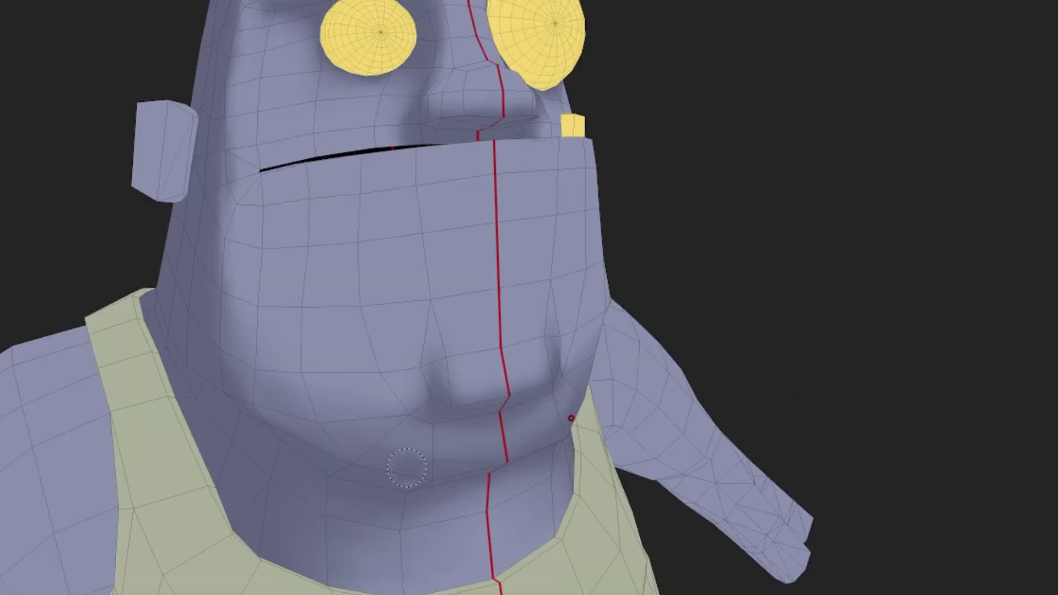
mouse_move(407, 467)
left_mouse_down()
mouse_move(385, 438)
mouse_move(548, 429)
left_mouse_up()
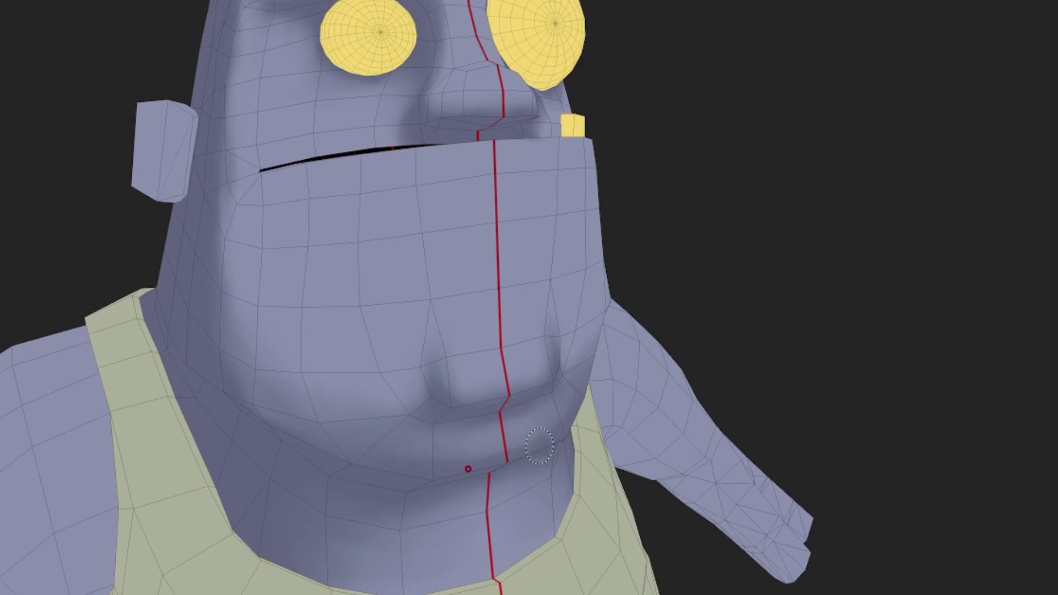
middle_click_drag(538, 445, 603, 220)
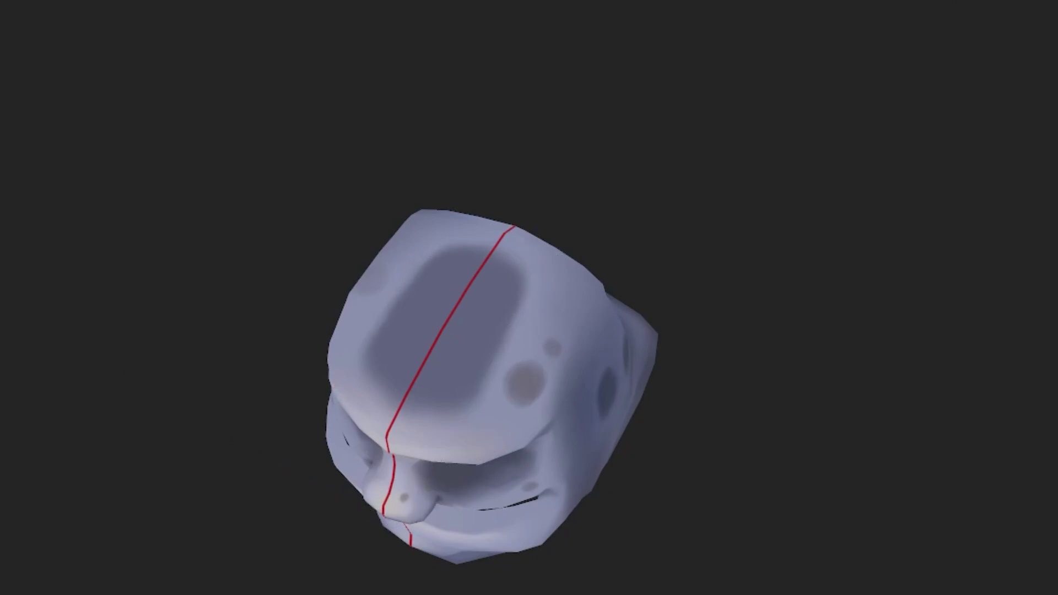
- Paint lighter tones down the two middle fingers of the character's hand
right_click_drag(544, 288, 613, 286, "ctrl")
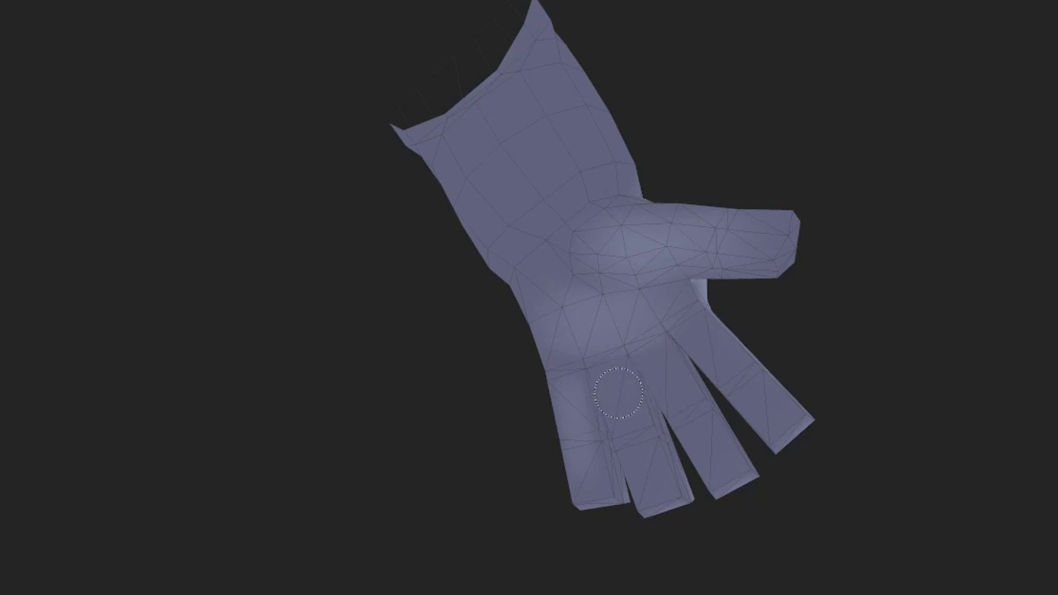
left_click_drag(618, 392, 643, 455)
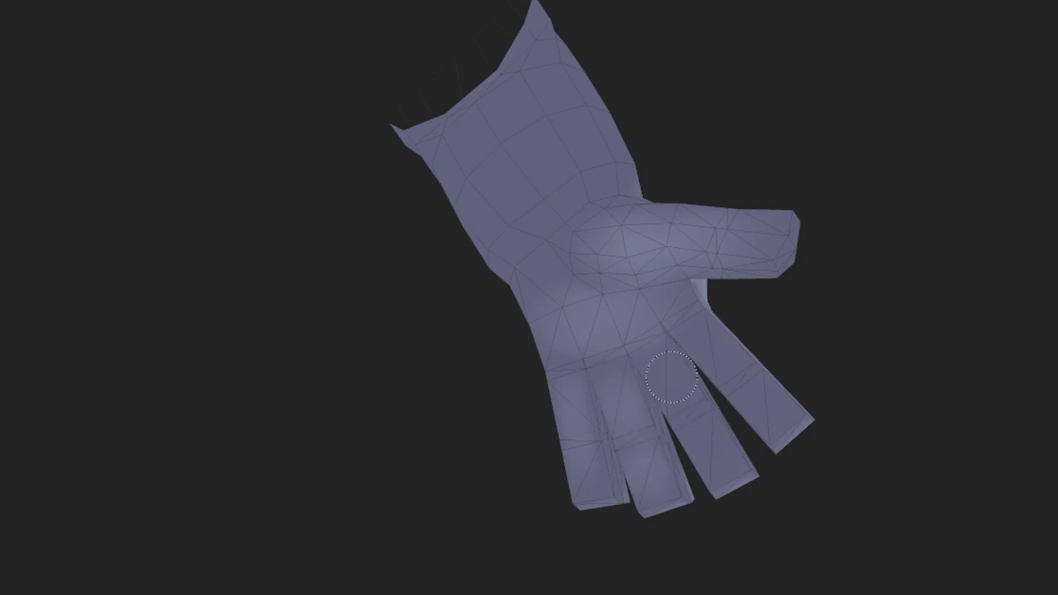
left_click_drag(671, 377, 729, 478)
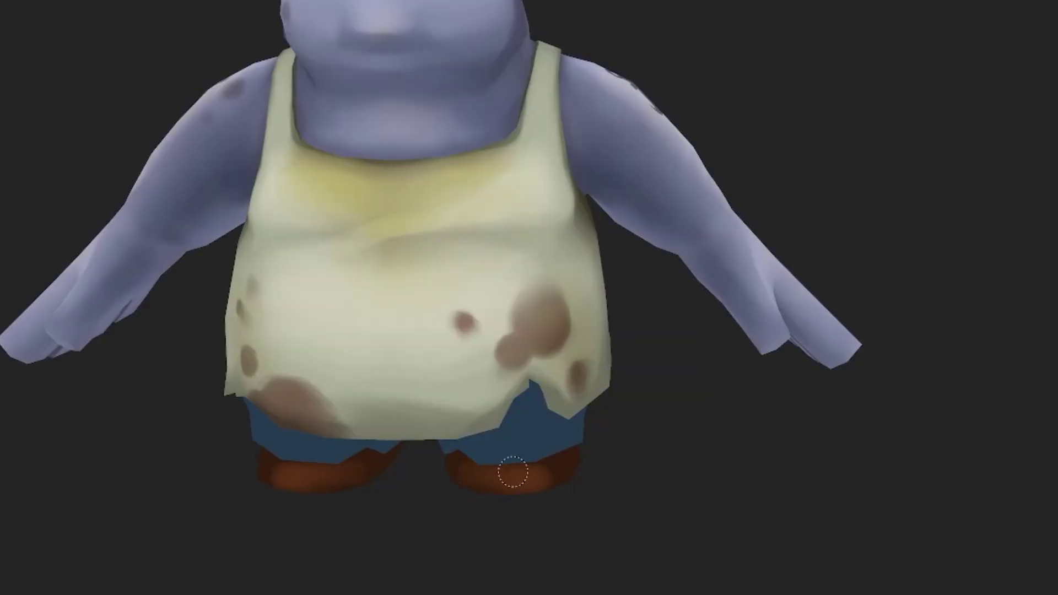
mouse_move(550, 475)
middle_mouse_down()
mouse_move(442, 500)
mouse_move(609, 515)
middle_mouse_up()
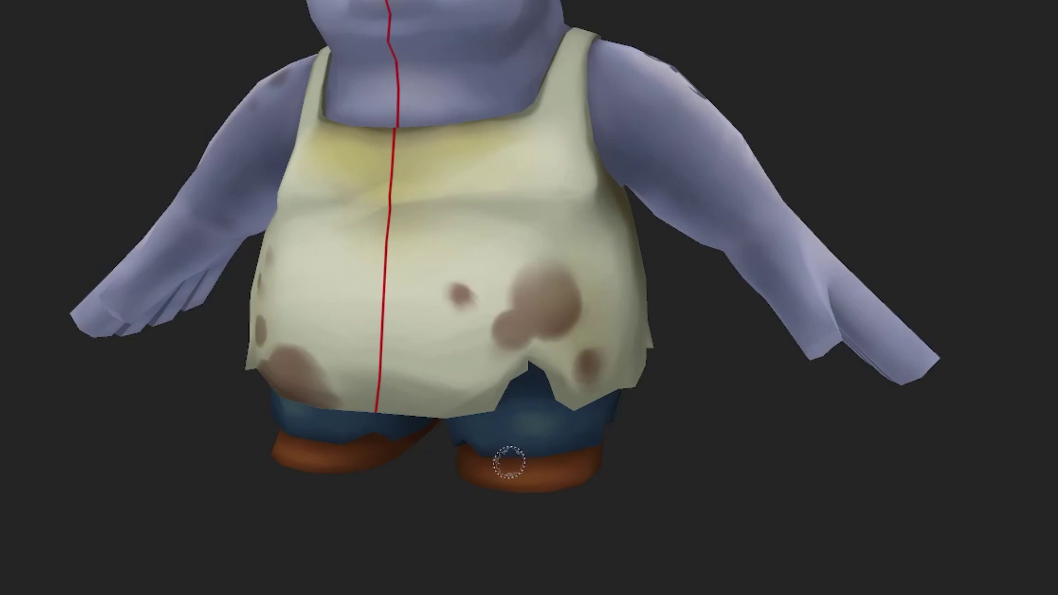
left_click_drag(508, 484, 607, 513, "alt")
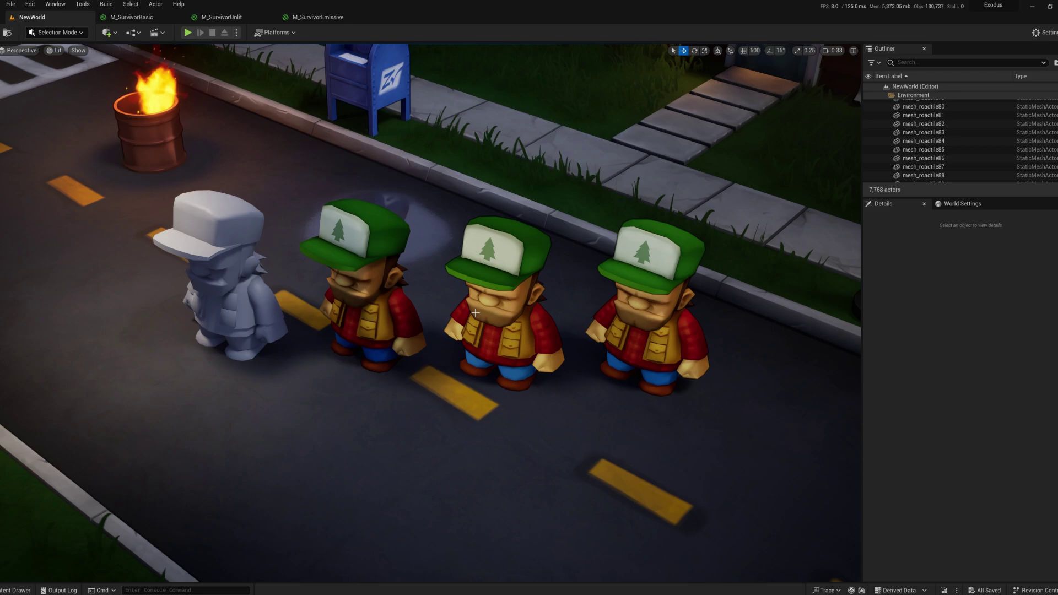
- Switch to Unreal Editor and nudge the second survivor, Empty_Idle2, within the line of characters on the road
left_click(383, 301)
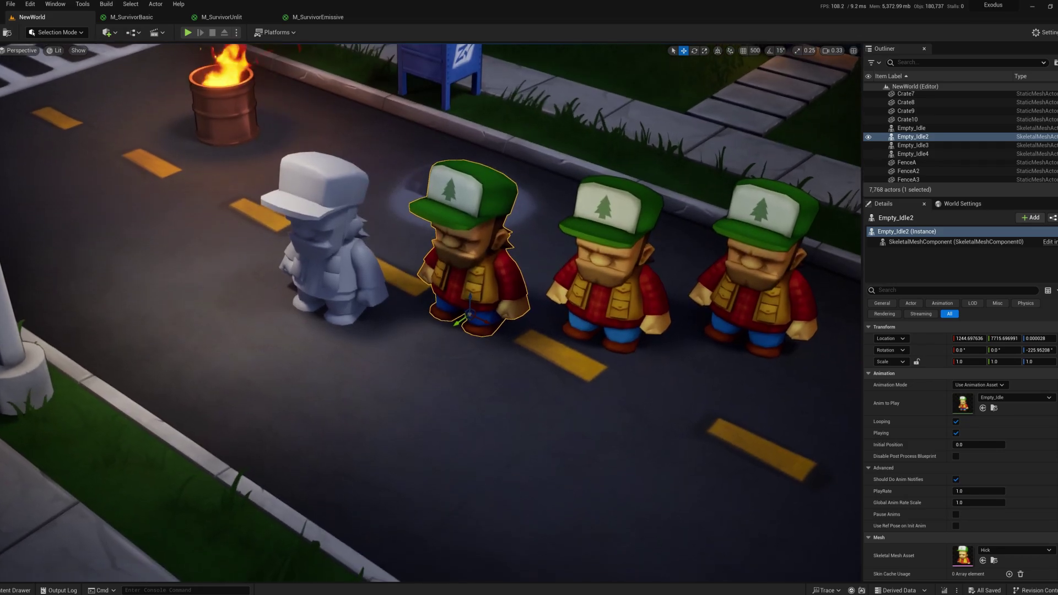
mouse_move(473, 327)
left_mouse_down()
mouse_move(458, 340)
mouse_move(472, 329)
left_mouse_up()
- Open the M_SurvivorBasic material graph and reposition the Texture Sample node and the 1.0 constant feeding Roughness
left_click(131, 17)
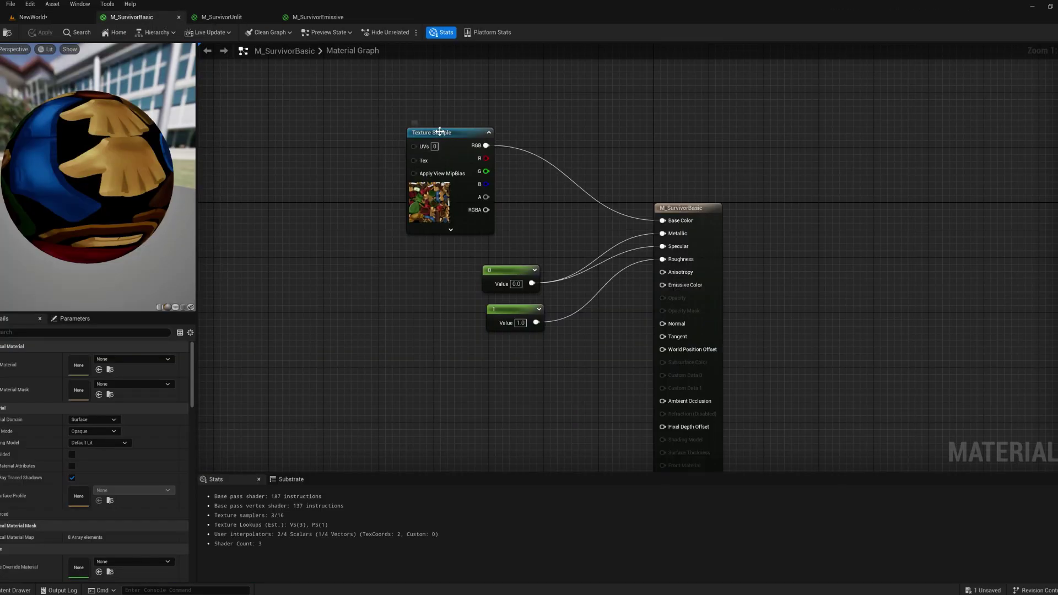
mouse_move(440, 131)
left_mouse_down()
mouse_move(465, 132)
mouse_move(453, 133)
left_mouse_up()
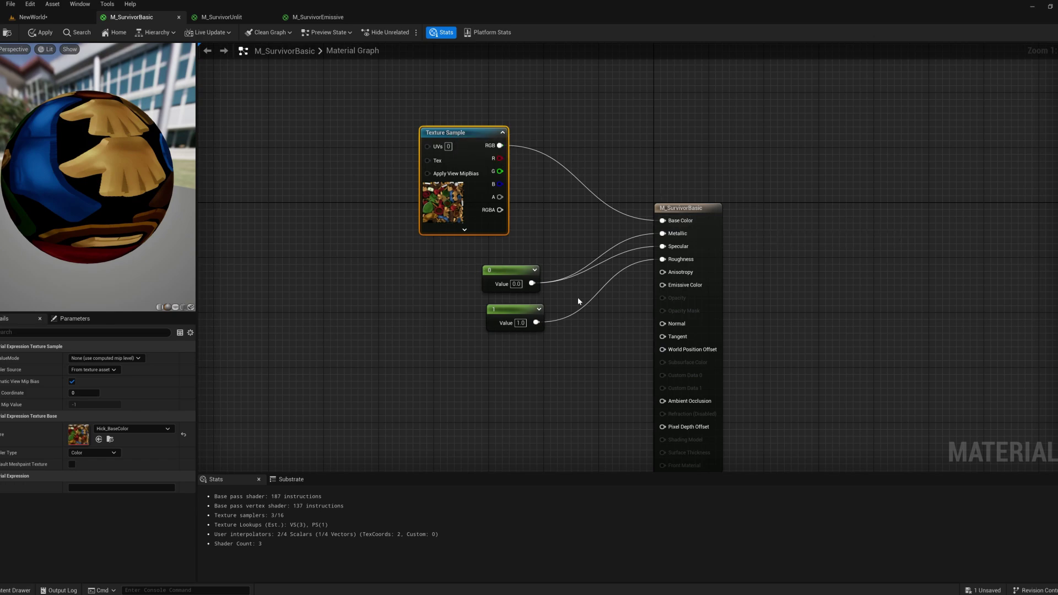
left_click(527, 312)
left_click_drag(526, 312, 514, 321)
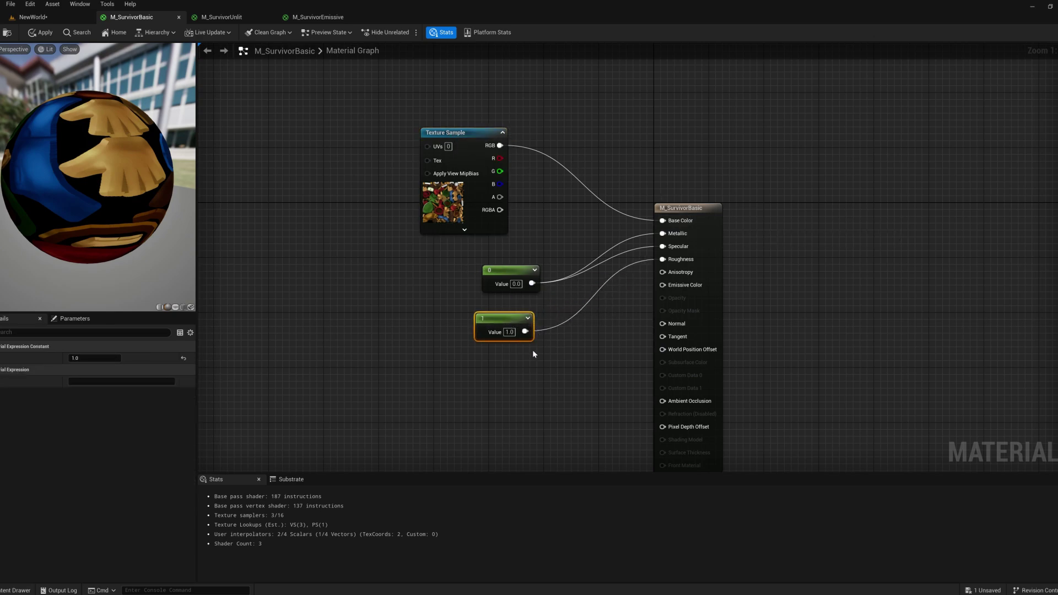
left_click(581, 324)
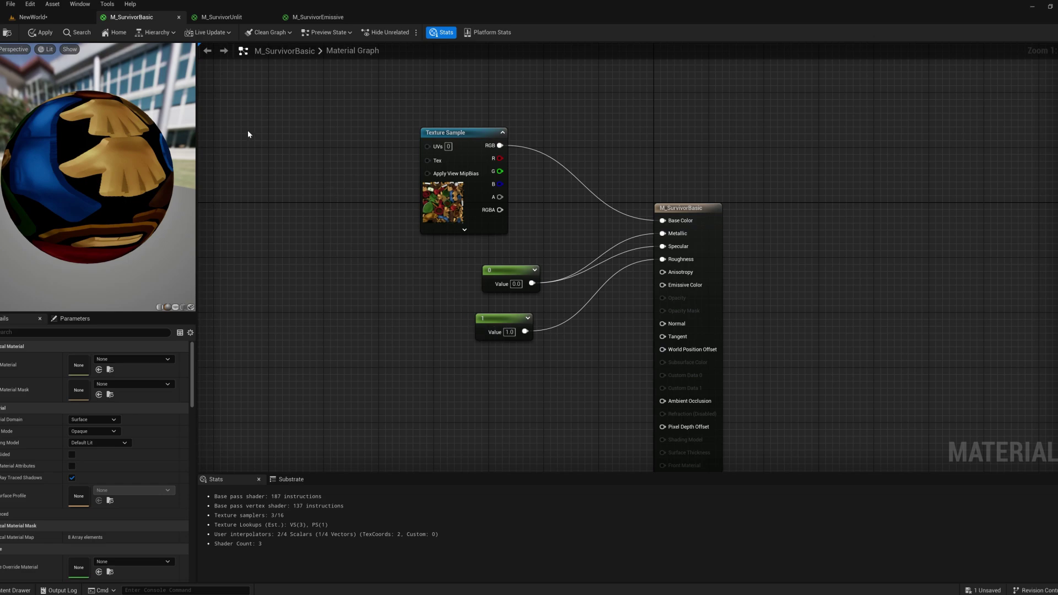
- Return to the NewWorld level and rotate the second survivor slightly to about -228.35° around Z
left_click(54, 16)
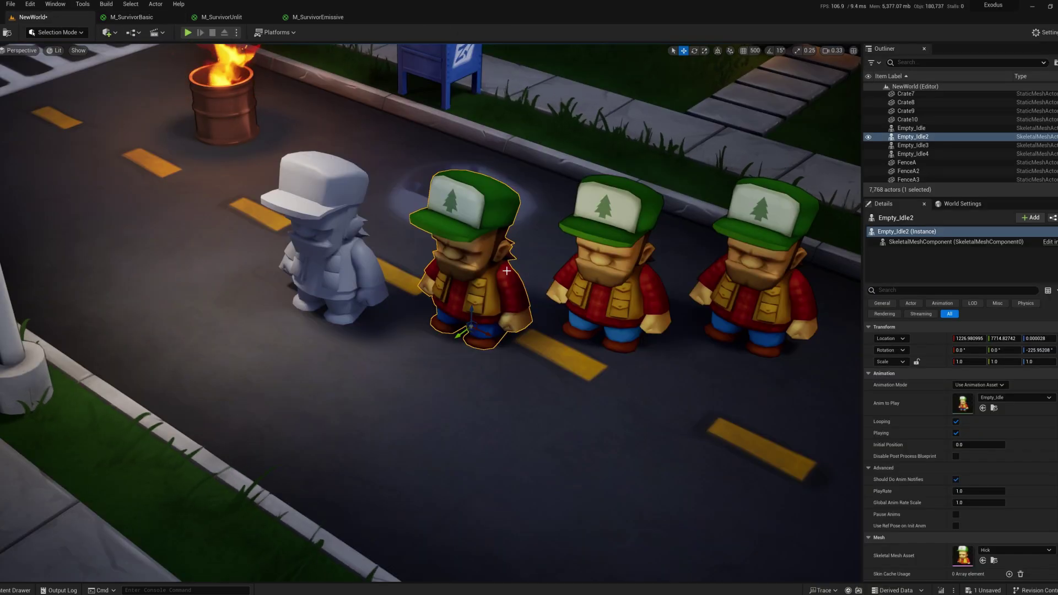
mouse_move(510, 266)
right_mouse_down()
mouse_move(488, 261)
mouse_move(507, 267)
right_mouse_up()
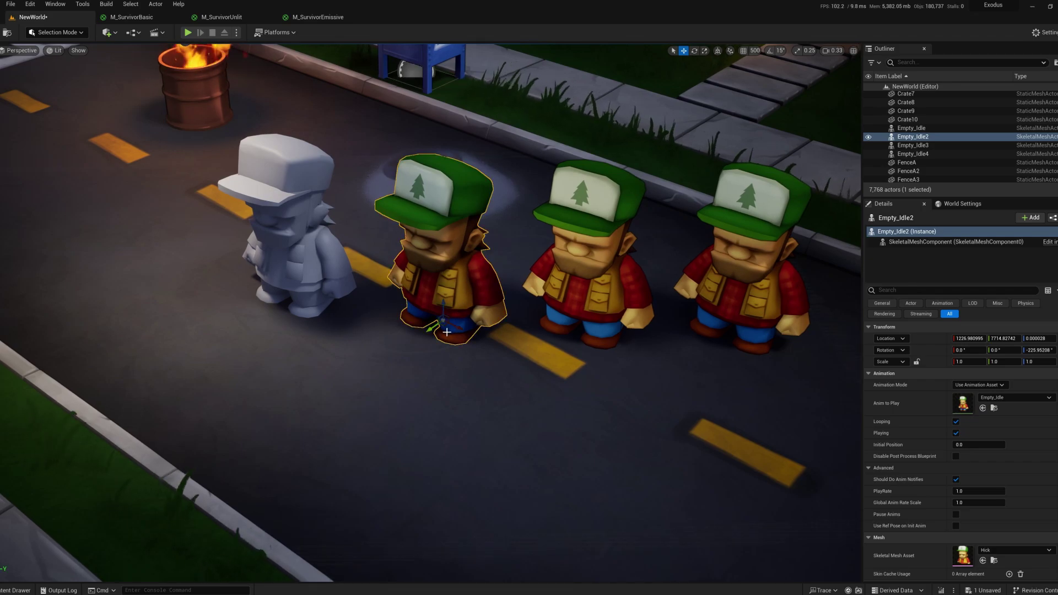
mouse_move(443, 329)
left_mouse_down()
mouse_move(401, 332)
mouse_move(446, 331)
left_mouse_up()
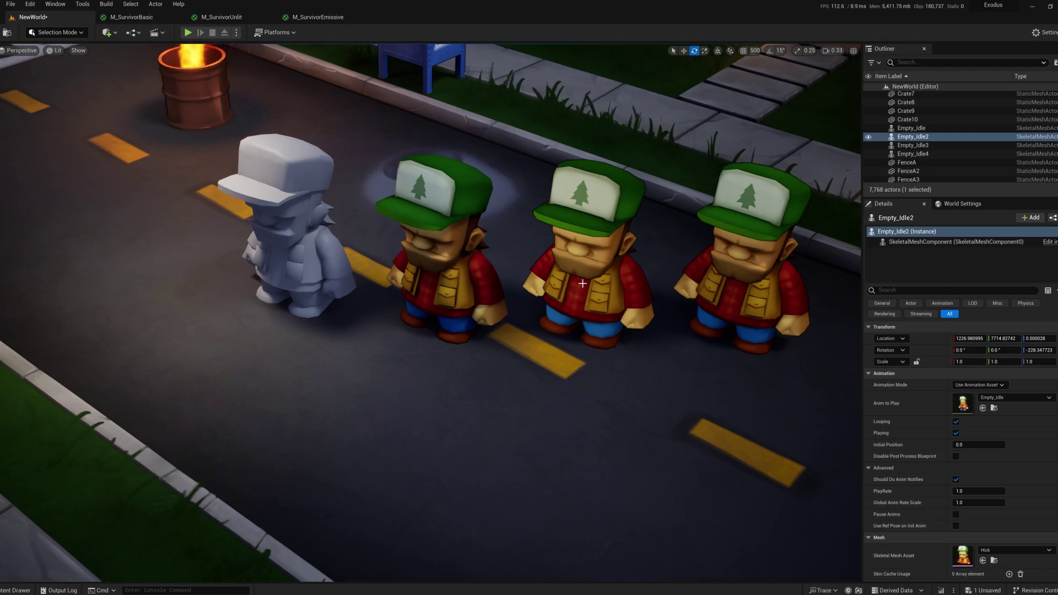
- Select the third survivor, Empty_Idle4, view it in the line-up and shift it slightly along the road
left_click(610, 245)
key("f")
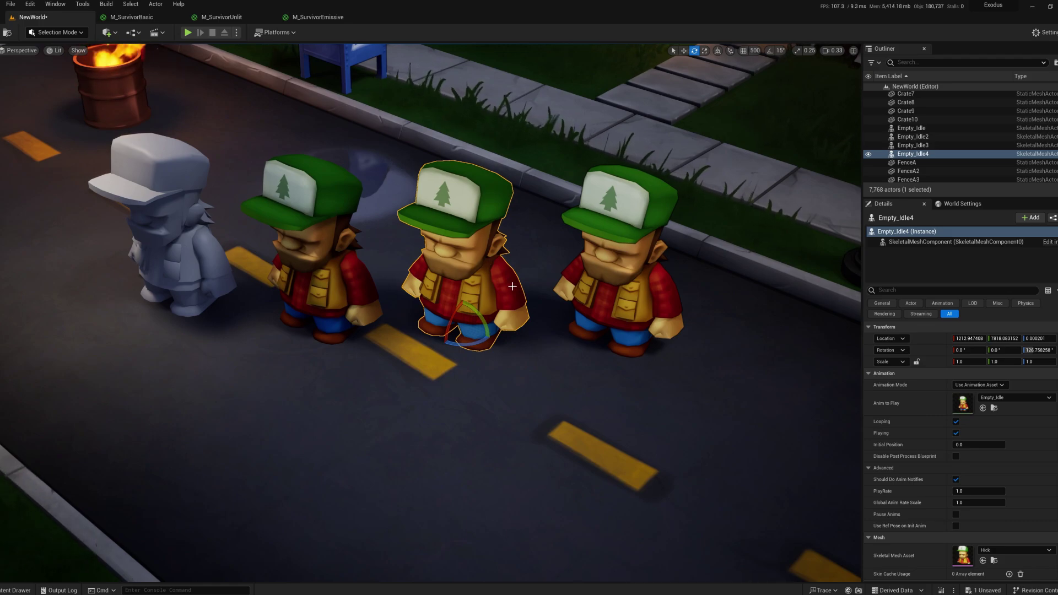
key("s")
right_click_drag(512, 287, 481, 280)
left_click_drag(471, 281, 485, 319, "alt")
key("g")
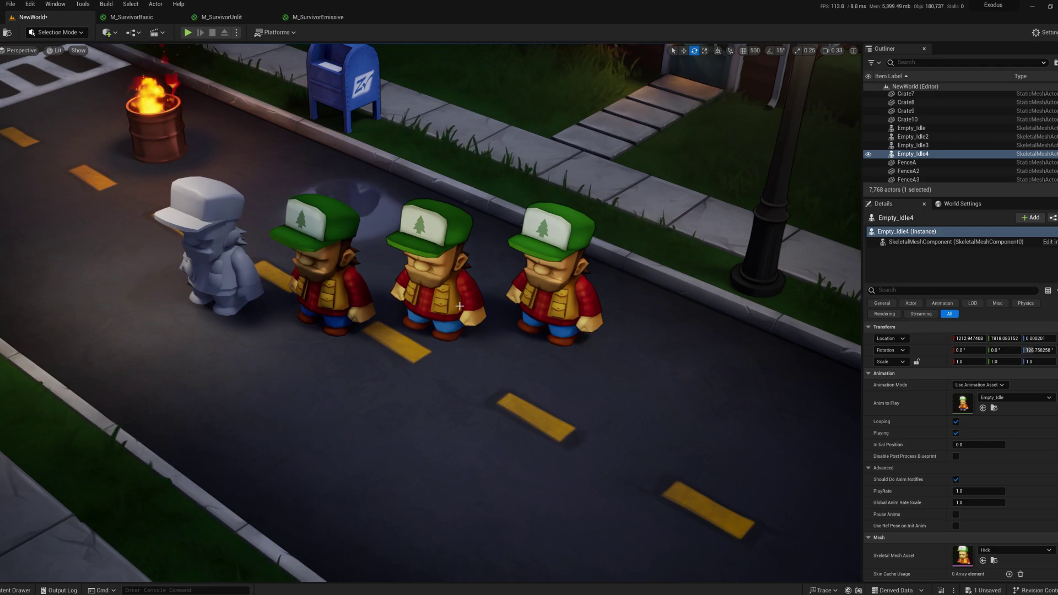
key("g")
right_click_drag(456, 302, 552, 370)
key("w")
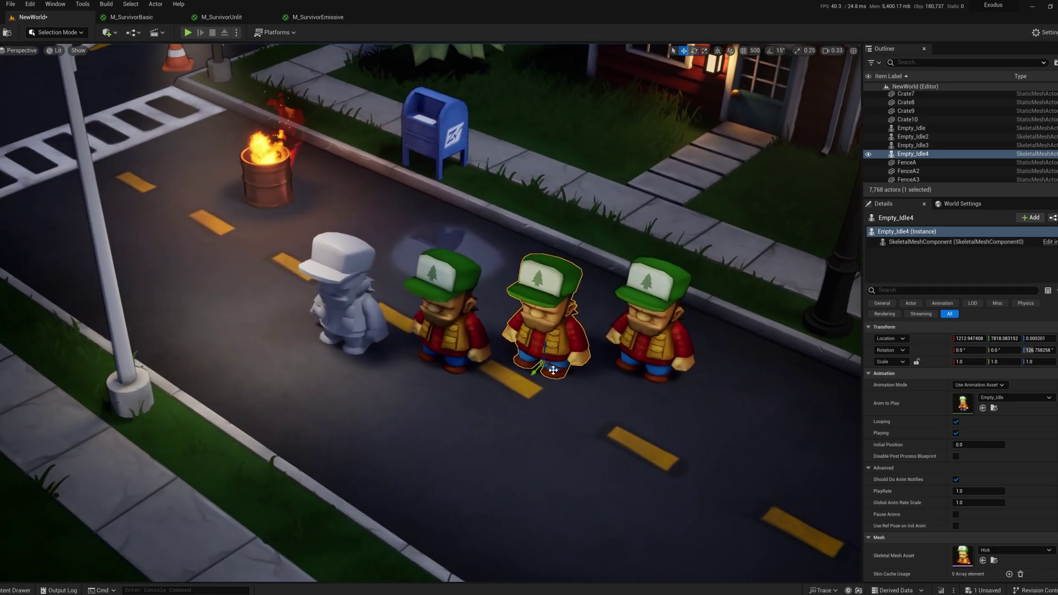
mouse_move(548, 366)
left_mouse_down()
mouse_move(236, 366)
mouse_move(219, 216)
mouse_move(253, 177)
mouse_move(321, 182)
mouse_move(329, 223)
mouse_move(232, 218)
mouse_move(220, 204)
mouse_move(239, 184)
mouse_move(222, 321)
mouse_move(270, 367)
mouse_move(537, 359)
left_mouse_up()
- Move the second survivor over to the burning barrel and back into the line to compare how the light affects it
left_click(459, 358)
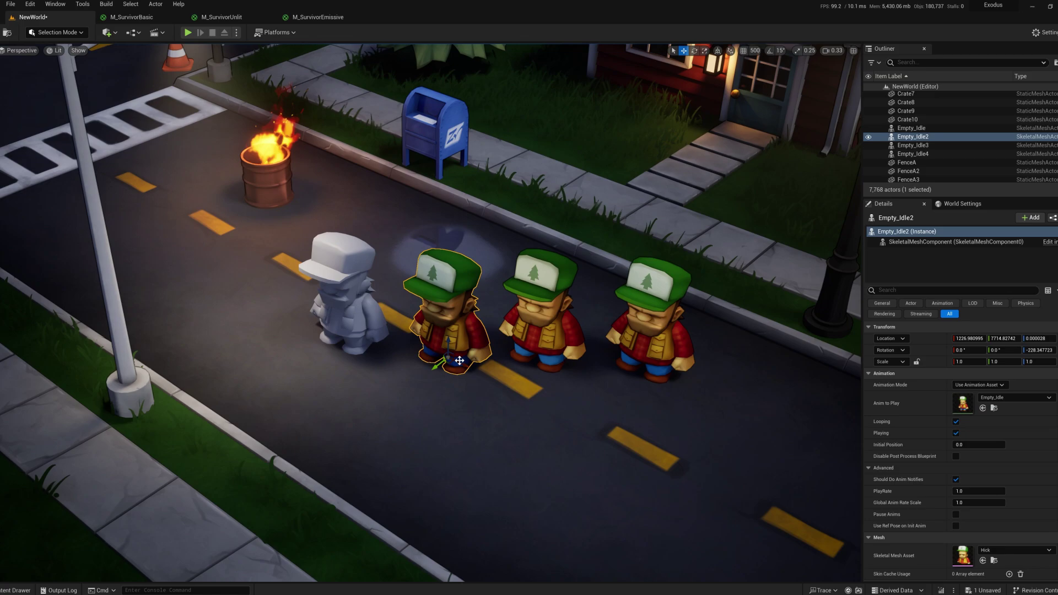
left_click_drag(449, 364, 233, 181)
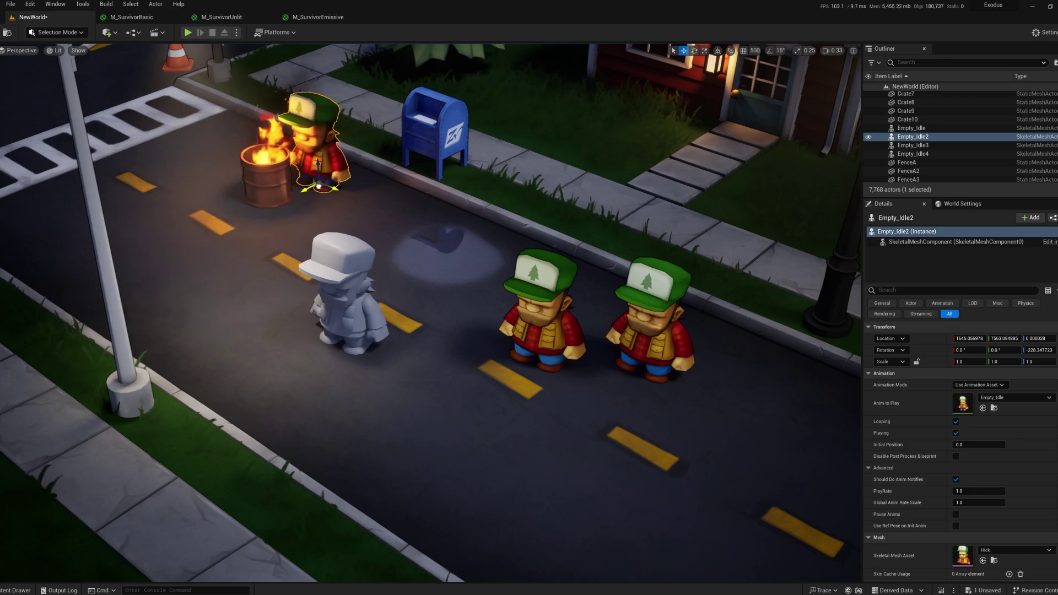
left_click_drag(318, 187, 442, 357)
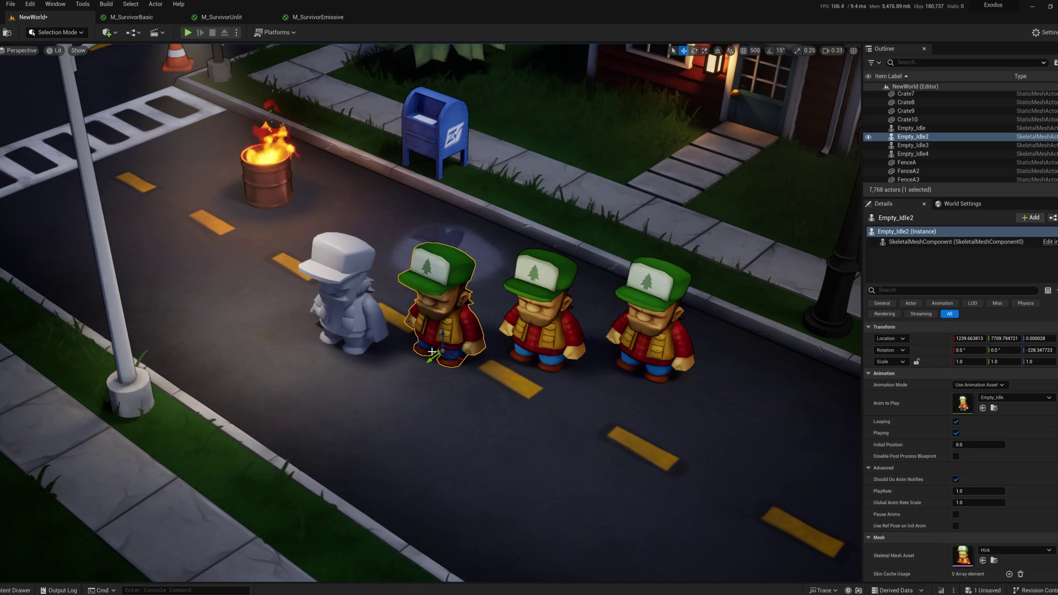
- Move the survivor Empty_Idle to the opposite end of the line beside the white untextured one, and back to its place
middle_click_drag(593, 314, 572, 315)
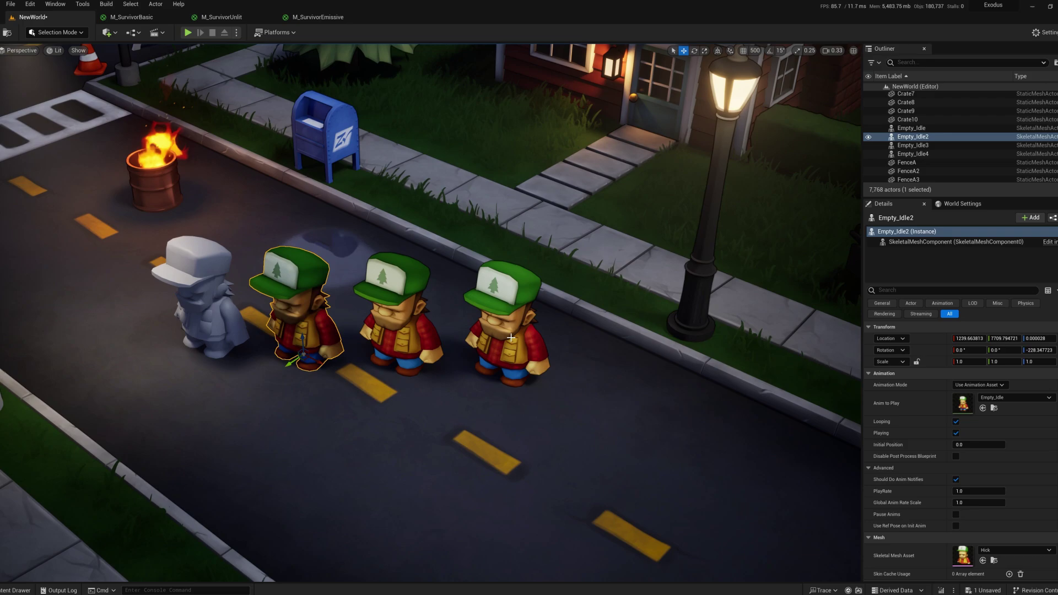
left_click(507, 374)
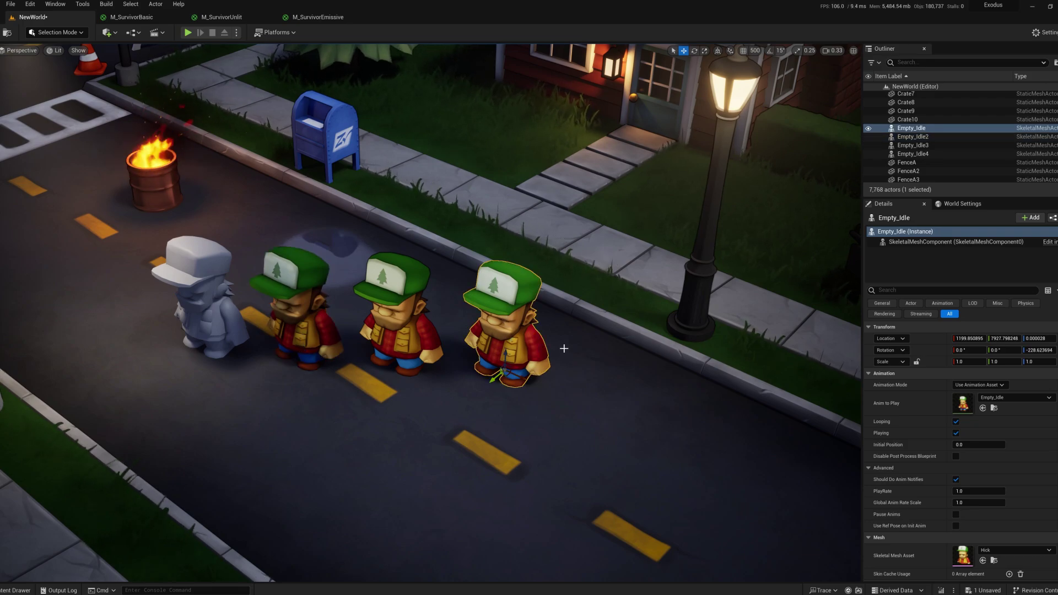
middle_click_drag(507, 375, 645, 382)
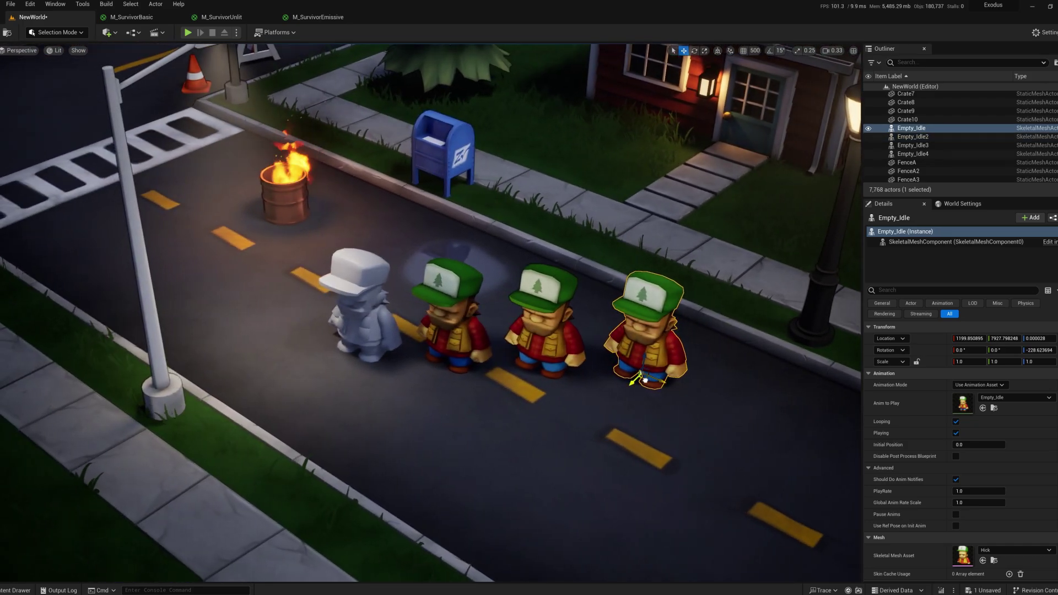
left_click_drag(645, 380, 251, 368)
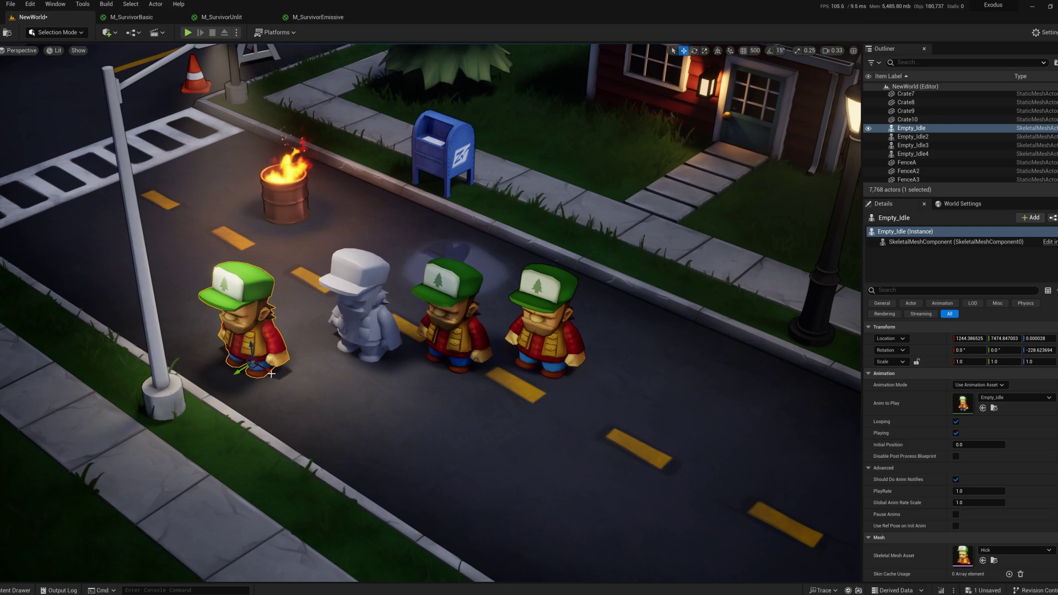
mouse_move(271, 374)
left_mouse_down()
mouse_move(234, 268)
mouse_move(236, 210)
mouse_move(275, 193)
mouse_move(319, 199)
mouse_move(612, 360)
mouse_move(634, 385)
left_mouse_up()
right_click_drag(634, 386, 756, 413)
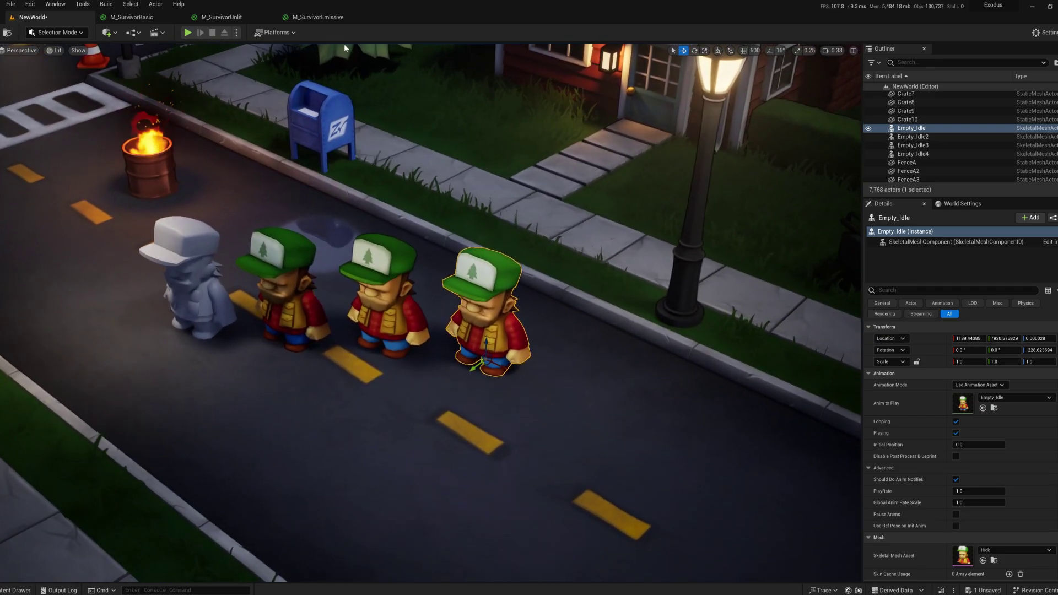
- Open the M_SurvivorEmissive material graph and inspect the Texture Sample and EmissiveBoost nodes feeding the emissive color
left_click(319, 19)
left_click(359, 171)
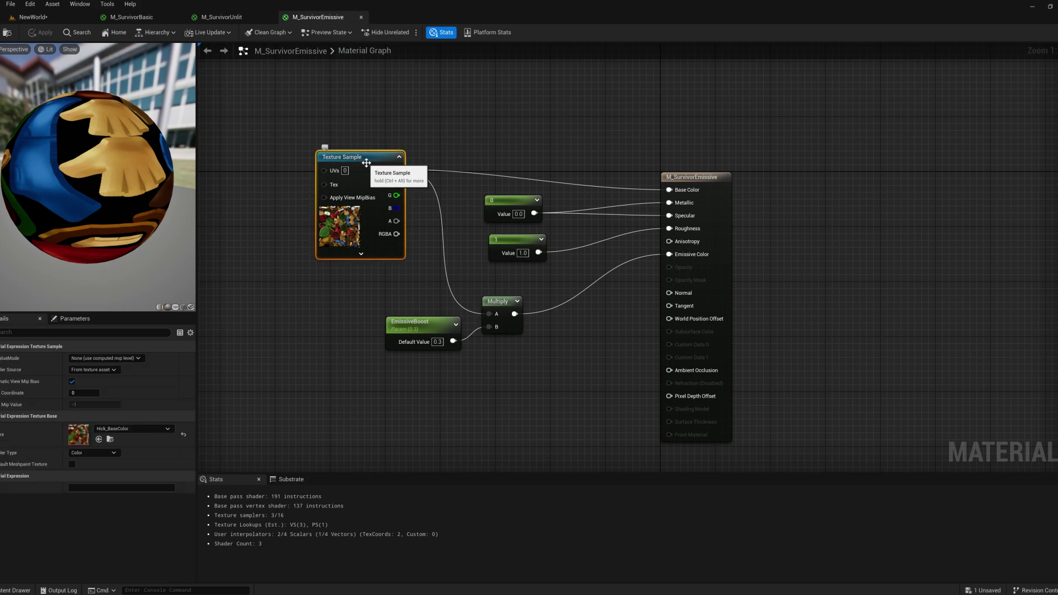
left_click(449, 320)
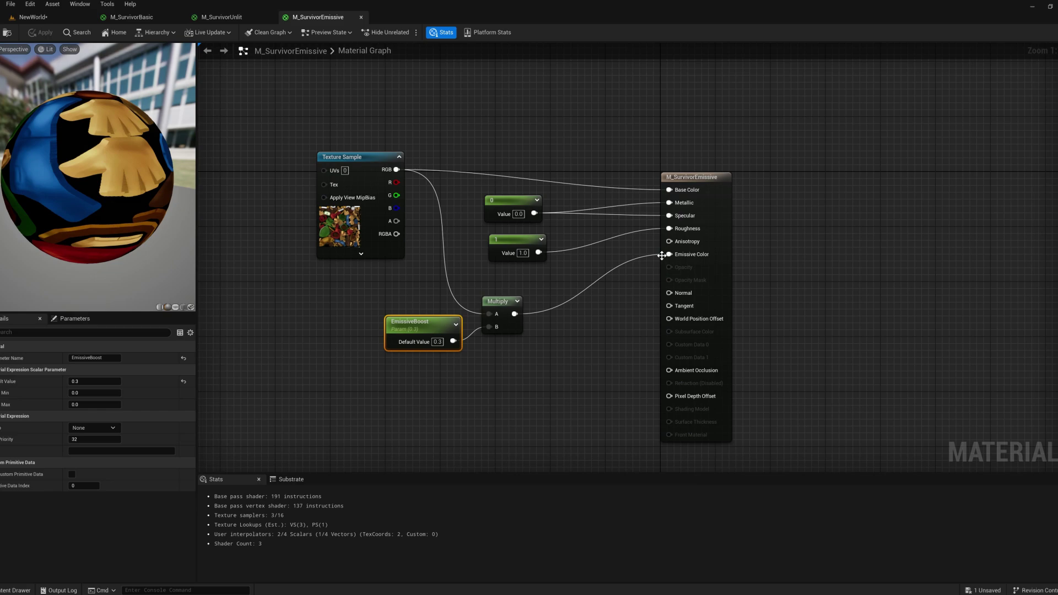
- Return to the NewWorld level and compare the lighting on the four survivors from several distances and angles
left_click(34, 17)
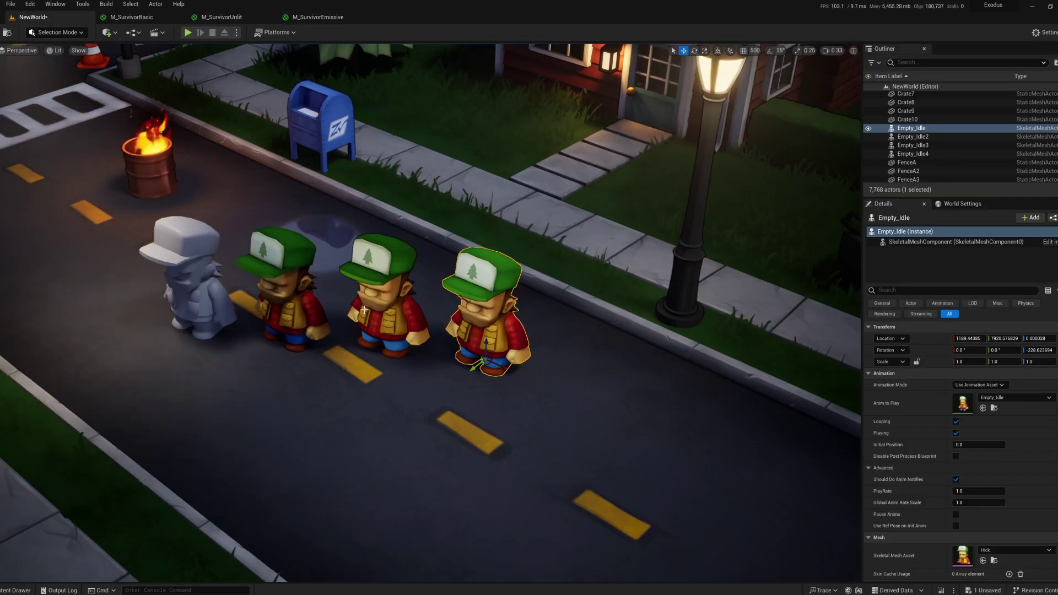
left_click(291, 309)
left_click(485, 320)
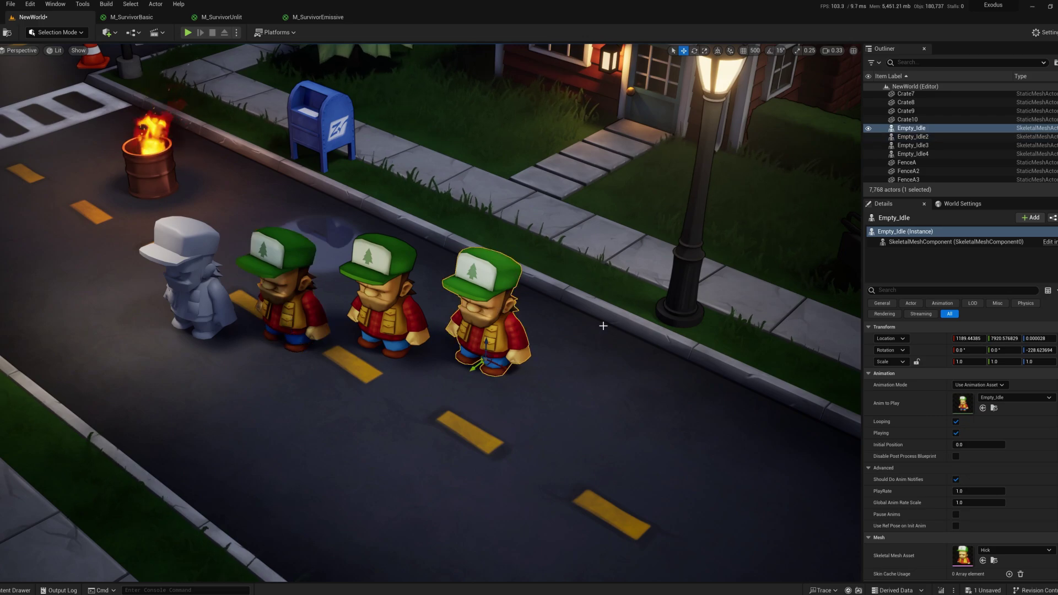
key("f")
key("g")
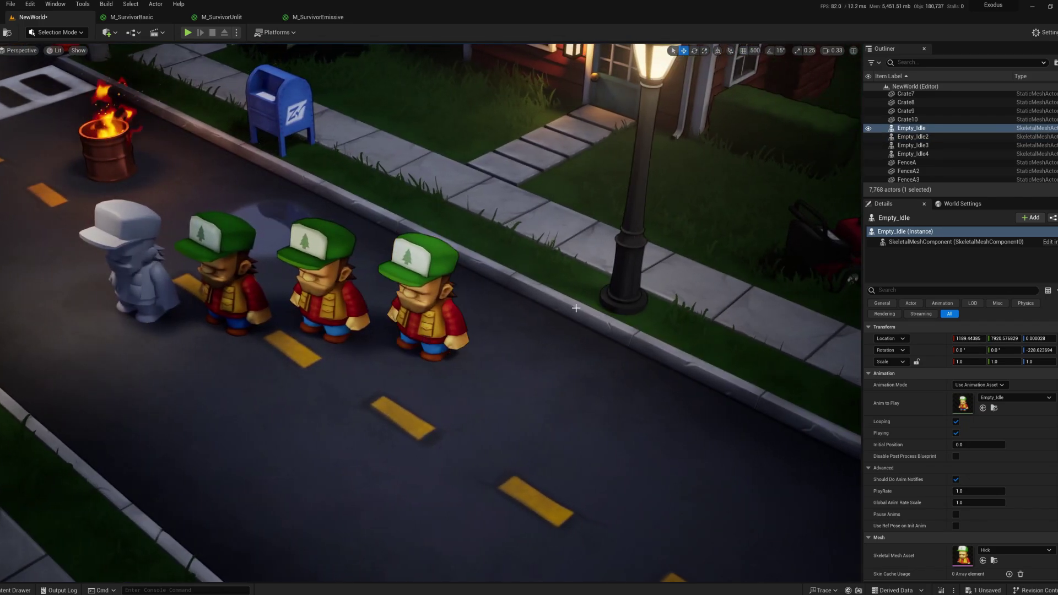
middle_click_drag(576, 309, 576, 220)
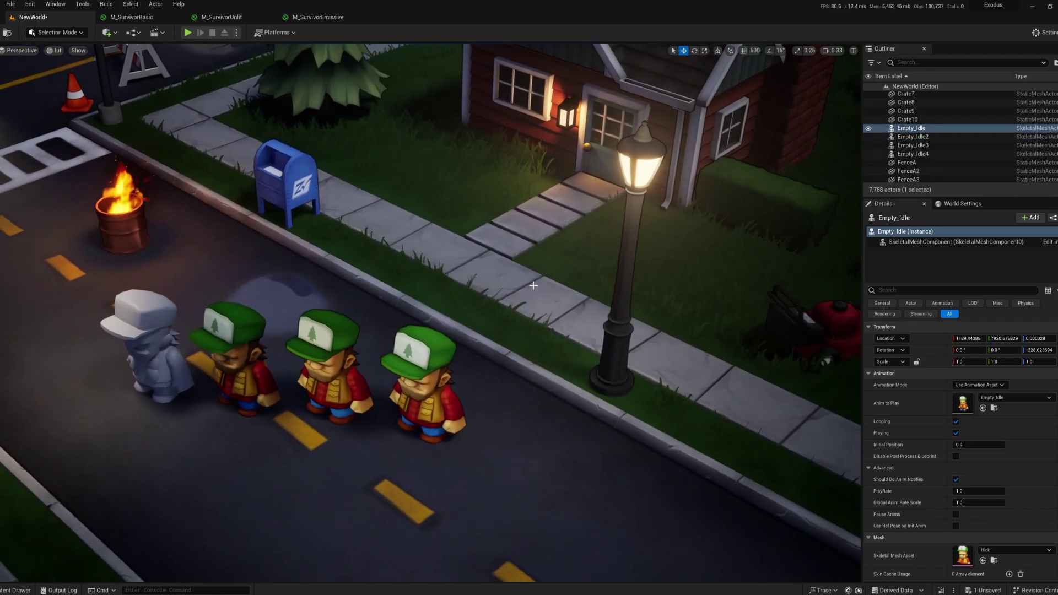
key("s")
right_click_drag(534, 284, 529, 347)
key("w")
right_click_drag(418, 249, 418, 258)
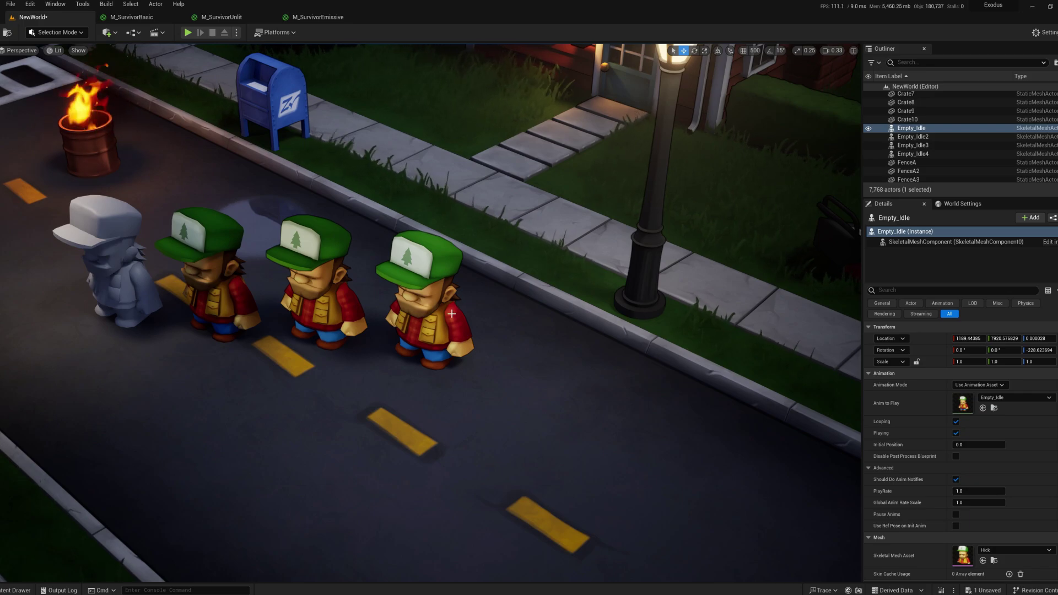
key("a")
key("w")
right_click_drag(454, 326, 458, 321)
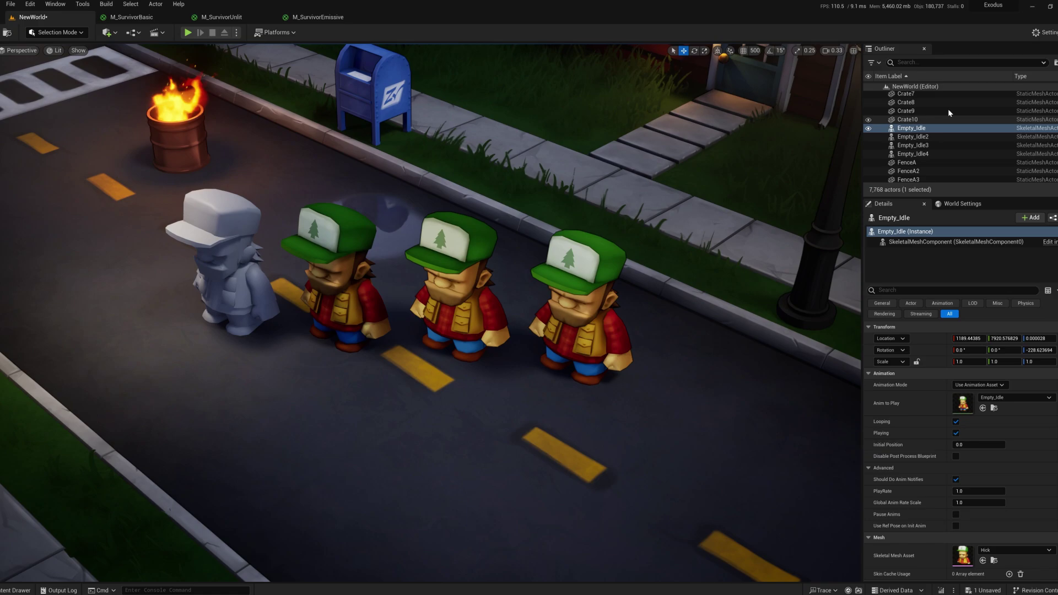
- Find the level's lighting actors in the LightingAndPP folder and select SkyLight2
scroll(992, 132, "up", 5)
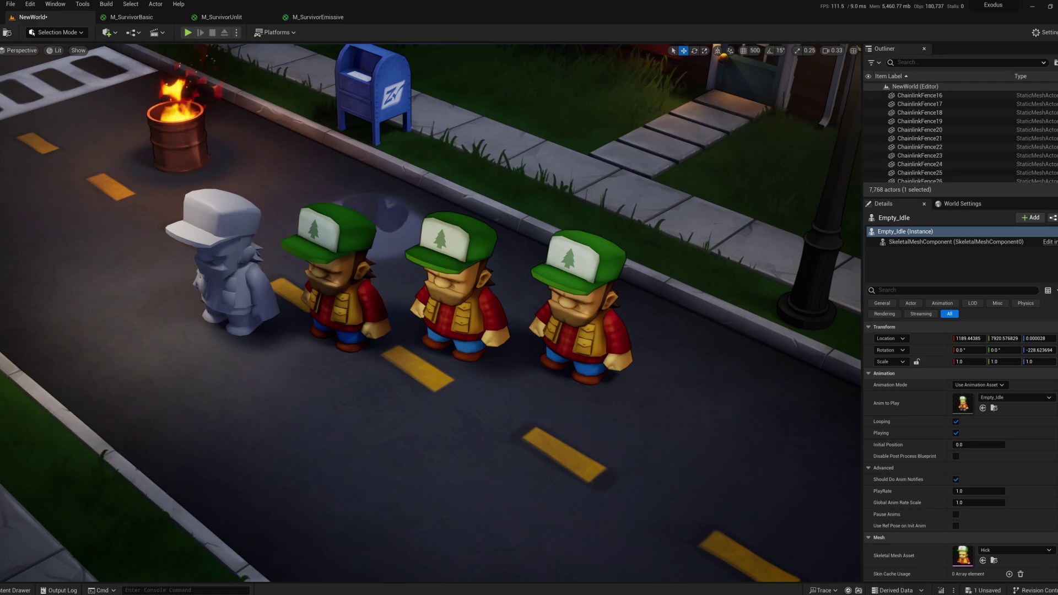
scroll(937, 132, "up", 10)
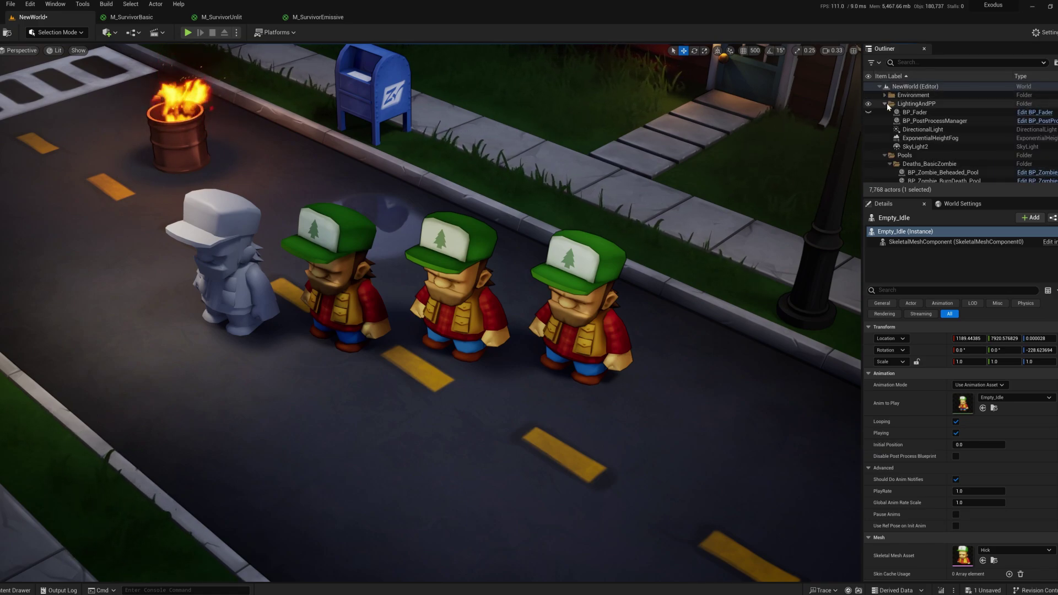
left_click(877, 148)
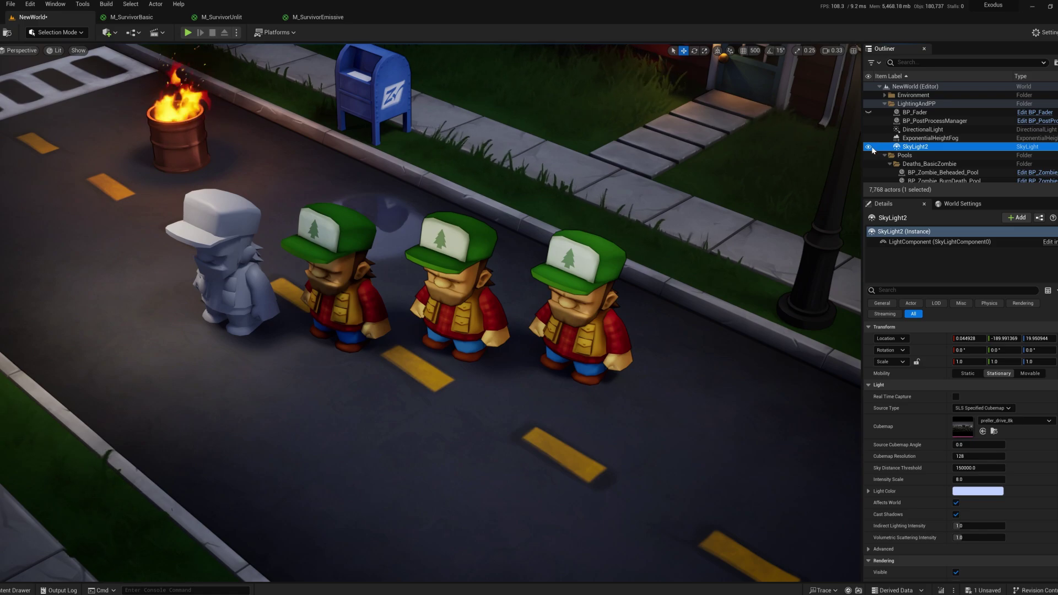
- Hide the DirectionalLight, toggle SkyLight2's visibility, and show both lights again to compare how the four survivors react
left_click(868, 129)
left_click(868, 148)
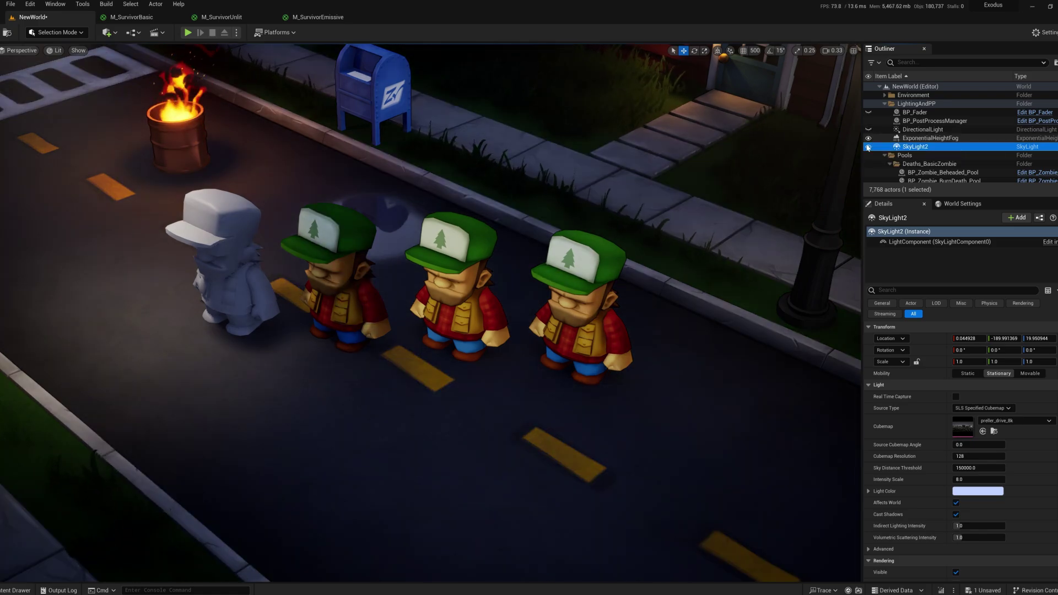
left_click(868, 148)
left_click(868, 148)
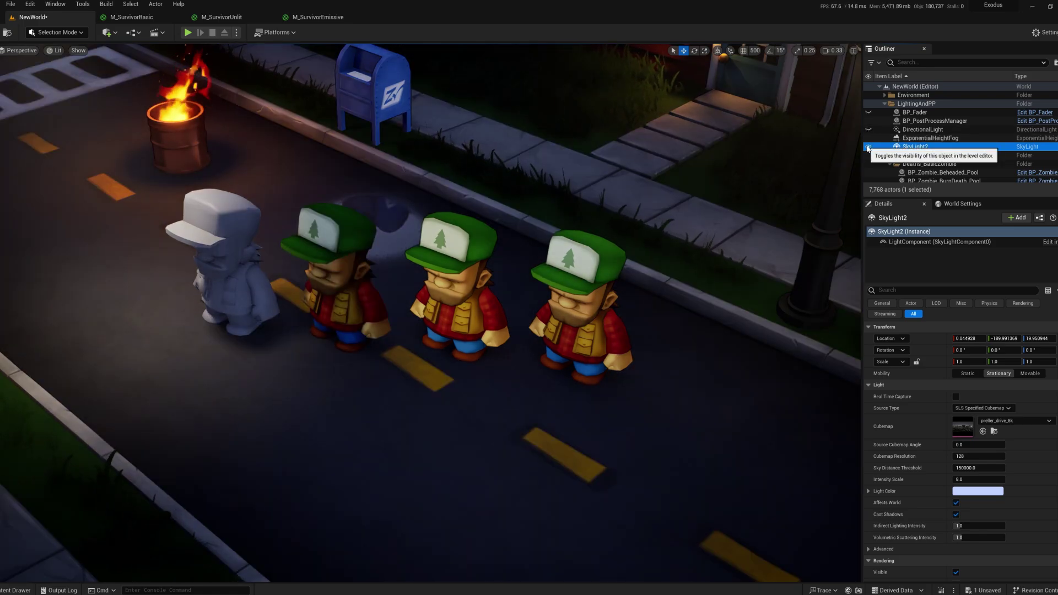
left_click(868, 148)
left_click(868, 148)
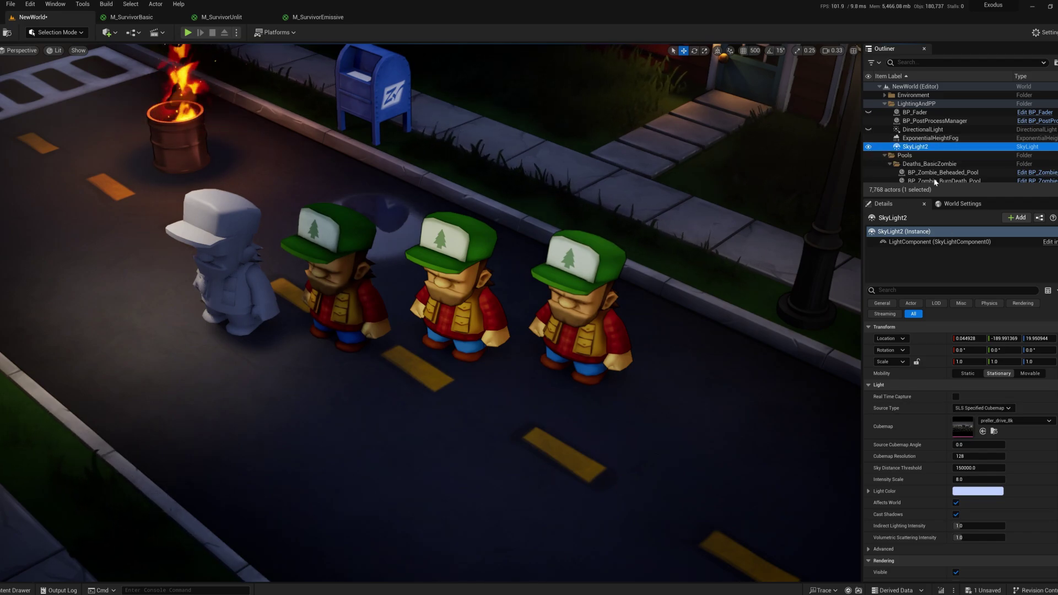
left_click(869, 130)
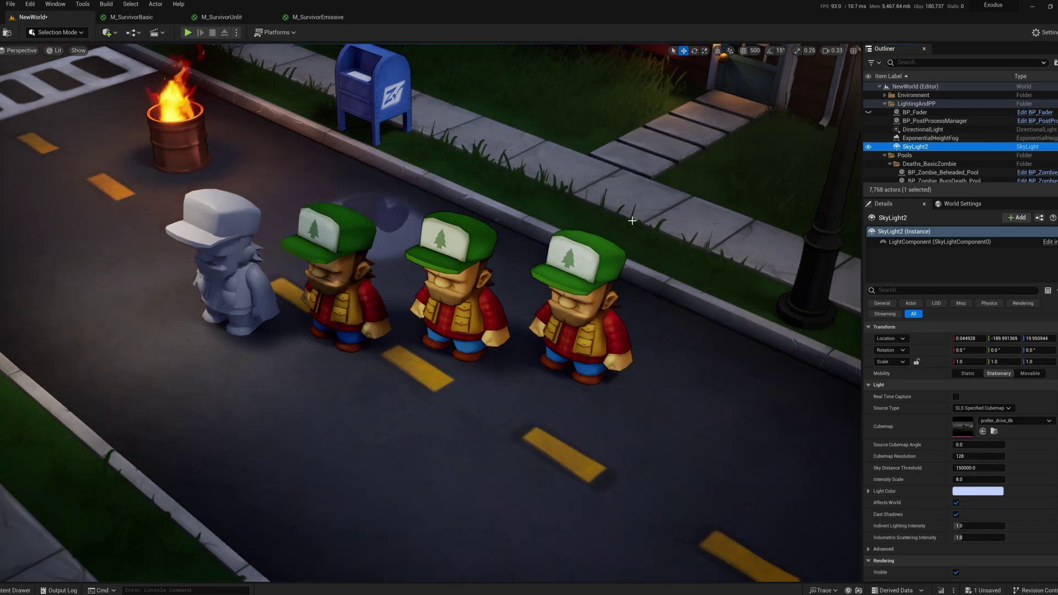
- With SkyLight2 hidden, toggle the DirectionalLight off and on, and restore SkyLight2 to compare the survivors under the street lighting
right_click_drag(630, 217, 630, 217)
left_click(868, 147)
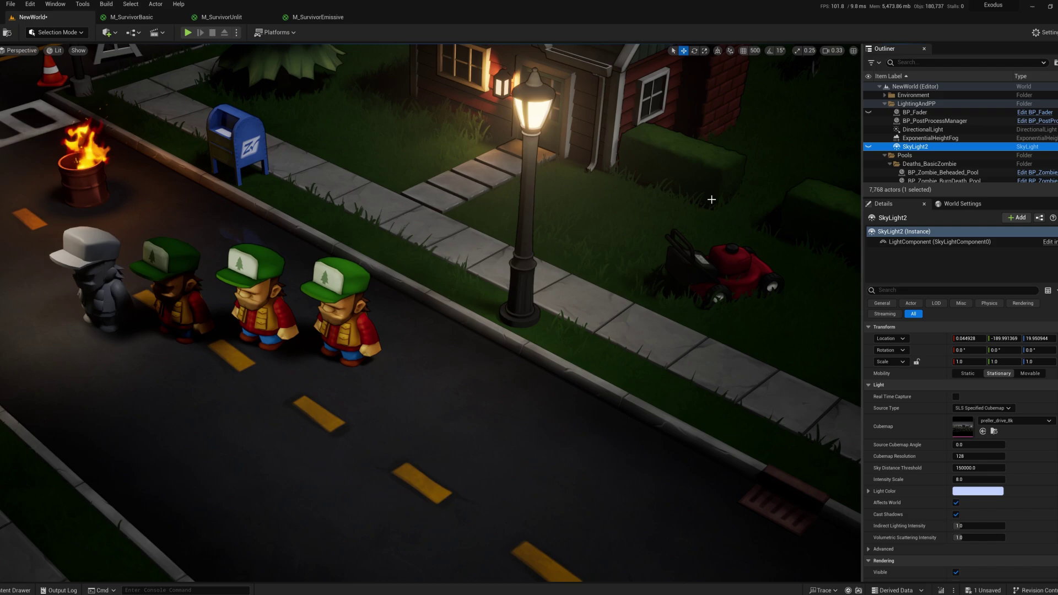
left_click(867, 130)
left_click(868, 130)
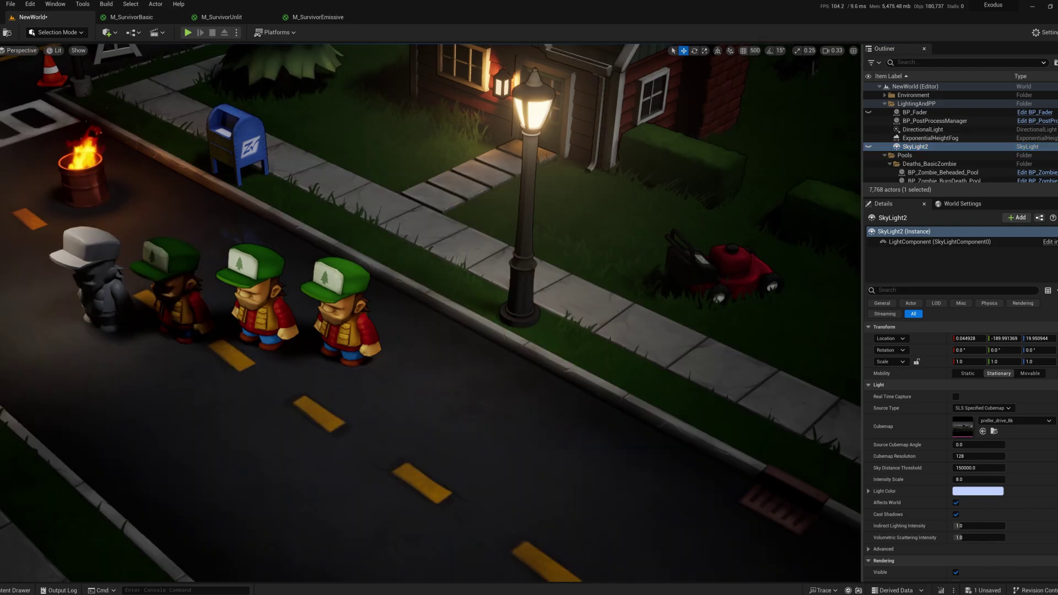
right_click_drag(441, 275, 418, 270)
right_click_drag(615, 186, 615, 186)
left_click(868, 146)
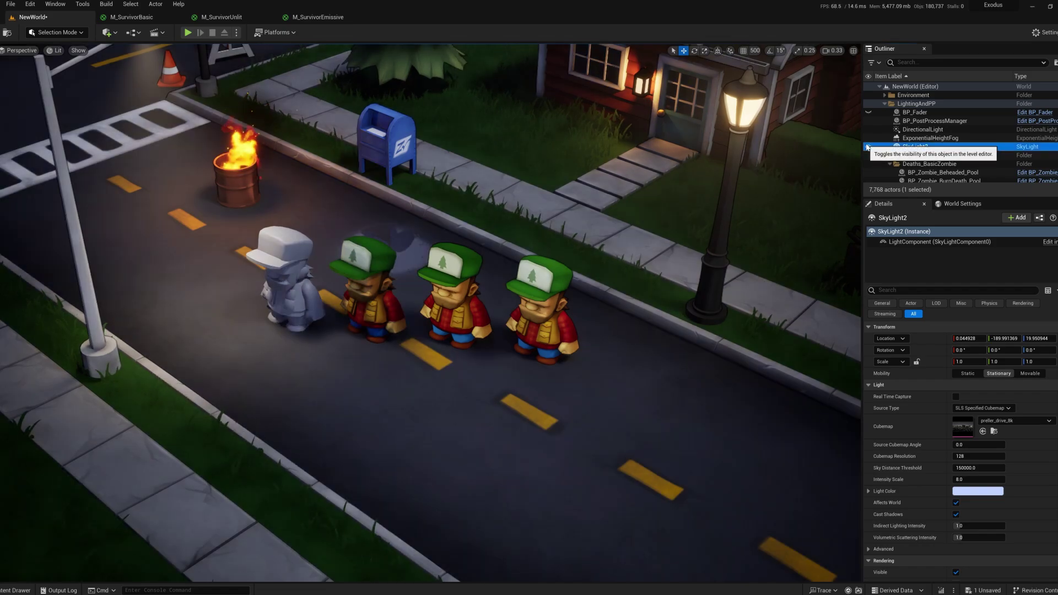
right_click_drag(429, 311, 452, 312)
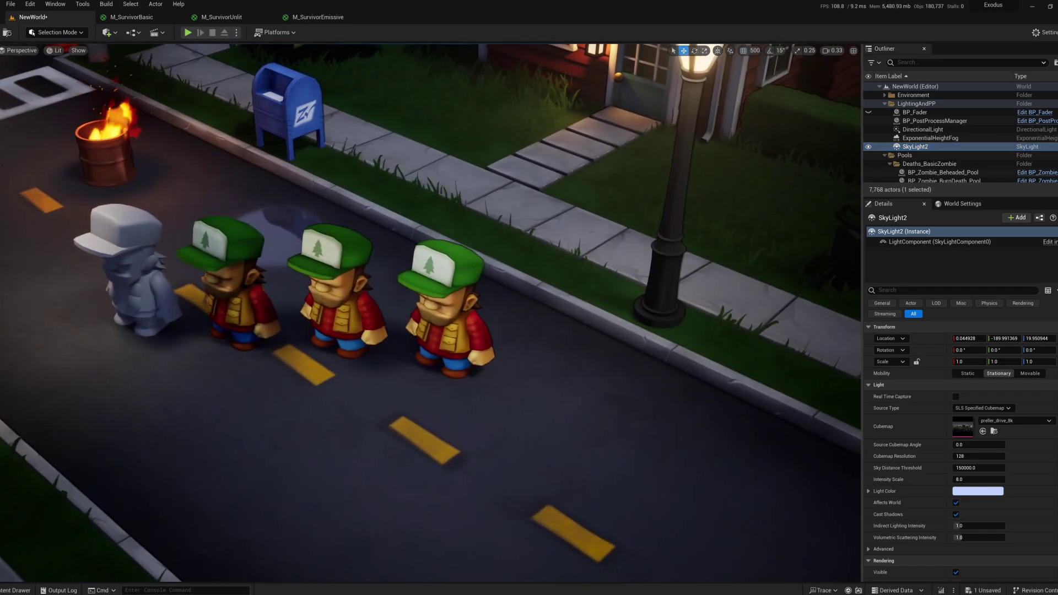